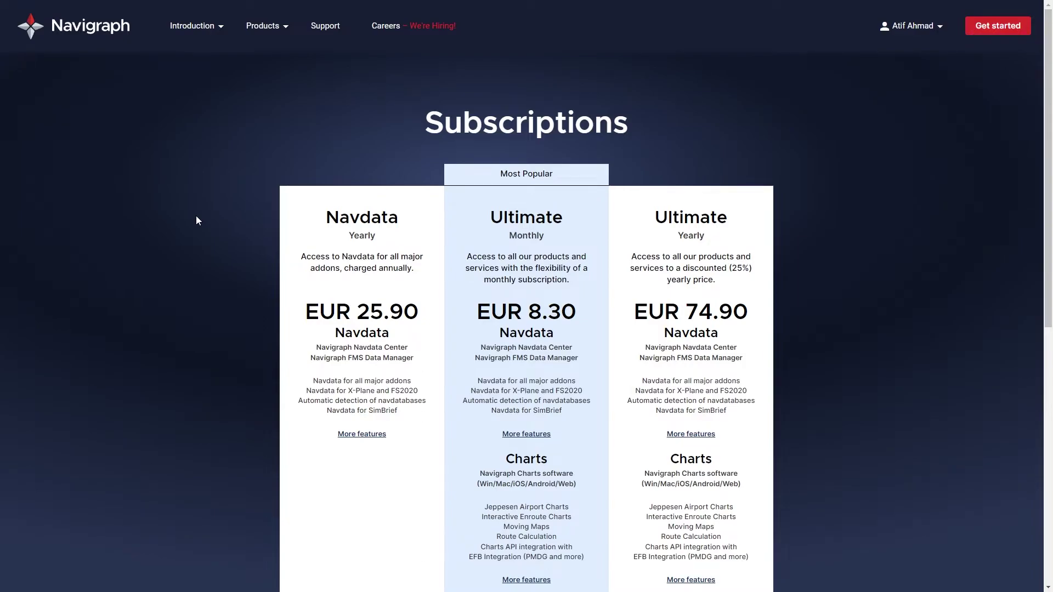
Scroll down the Navdata downloads page to the Navdata Center and FMS Data Manager installers
scroll(197, 217, "down", 2)
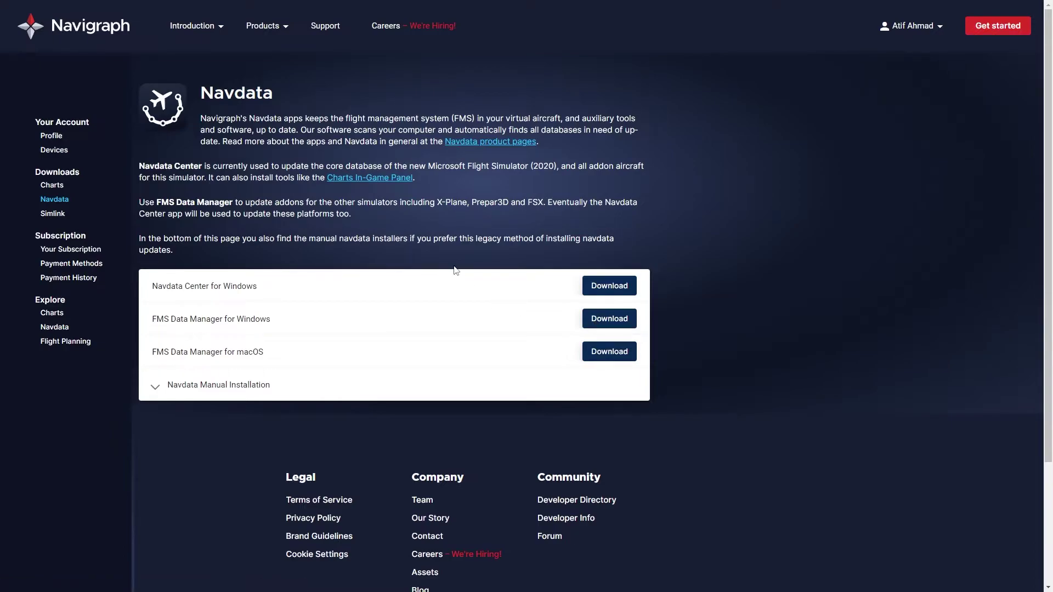
Expand Navdata Manual Installation and scroll down to the FlightFactor A320 Ultimate installer rows
scroll(454, 270, "down", 3)
left_click(151, 231)
scroll(475, 315, "down", 1)
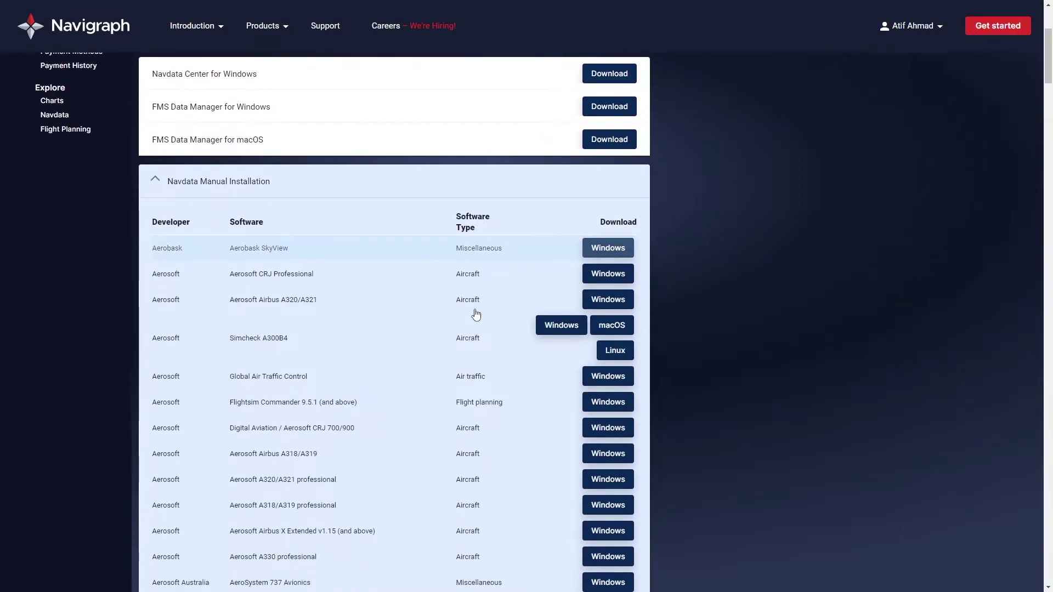
scroll(475, 315, "down", 1)
scroll(475, 316, "up", 4)
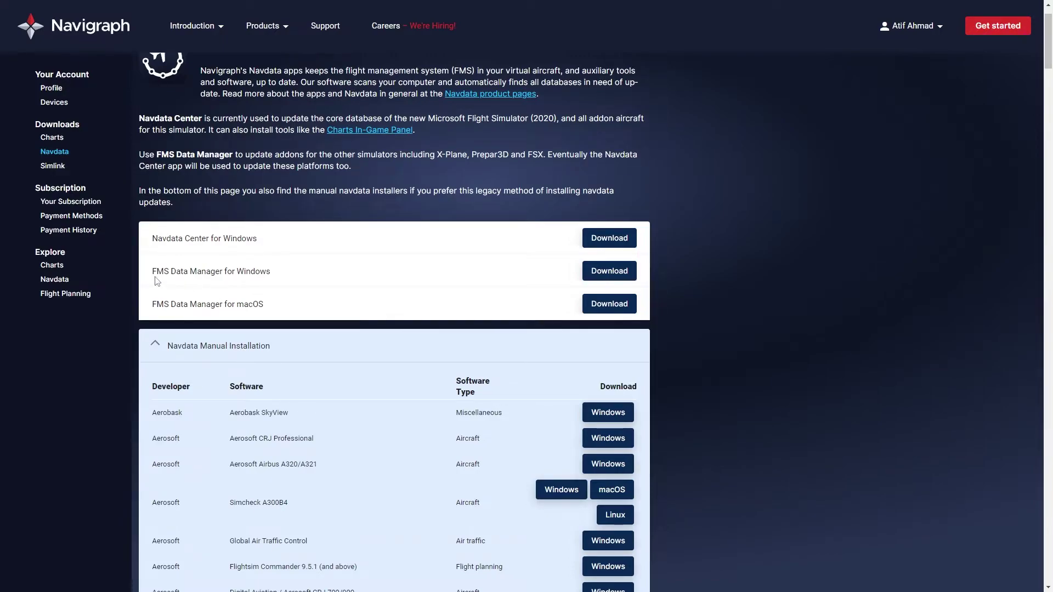
scroll(211, 286, "down", 10)
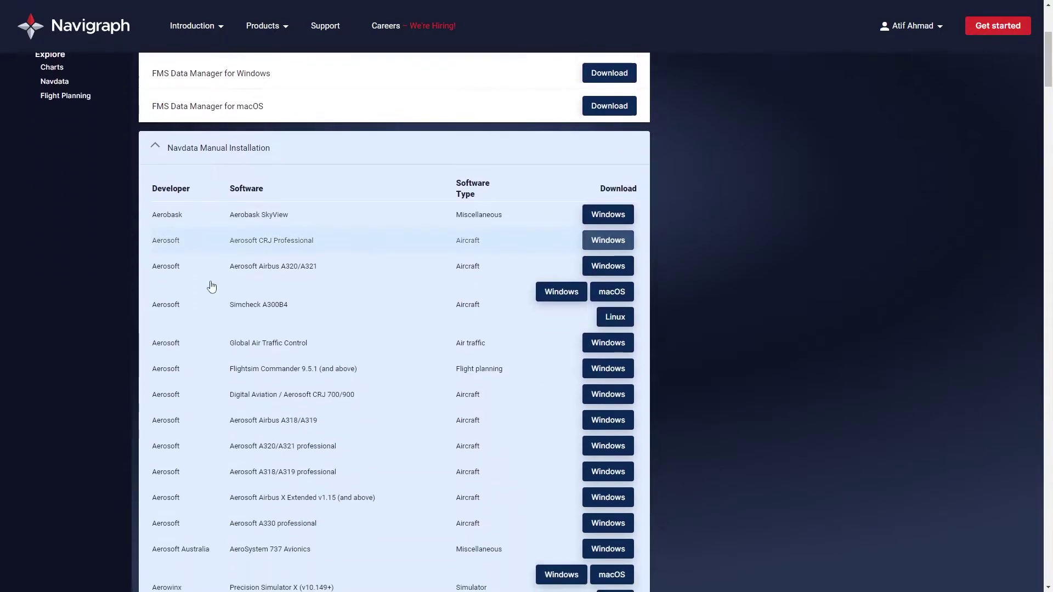
scroll(212, 286, "down", 15)
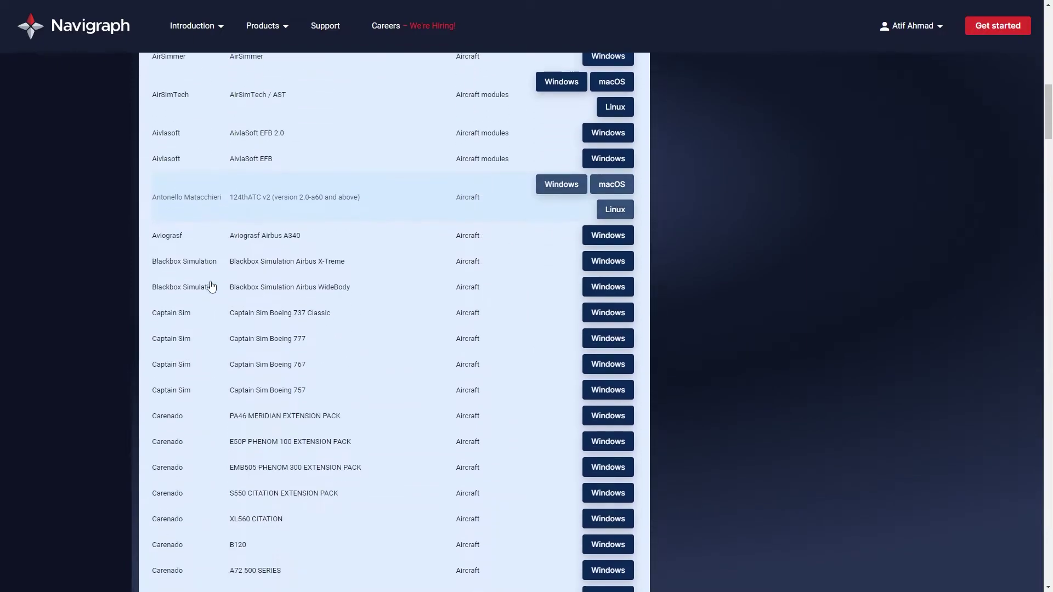
scroll(212, 286, "down", 3)
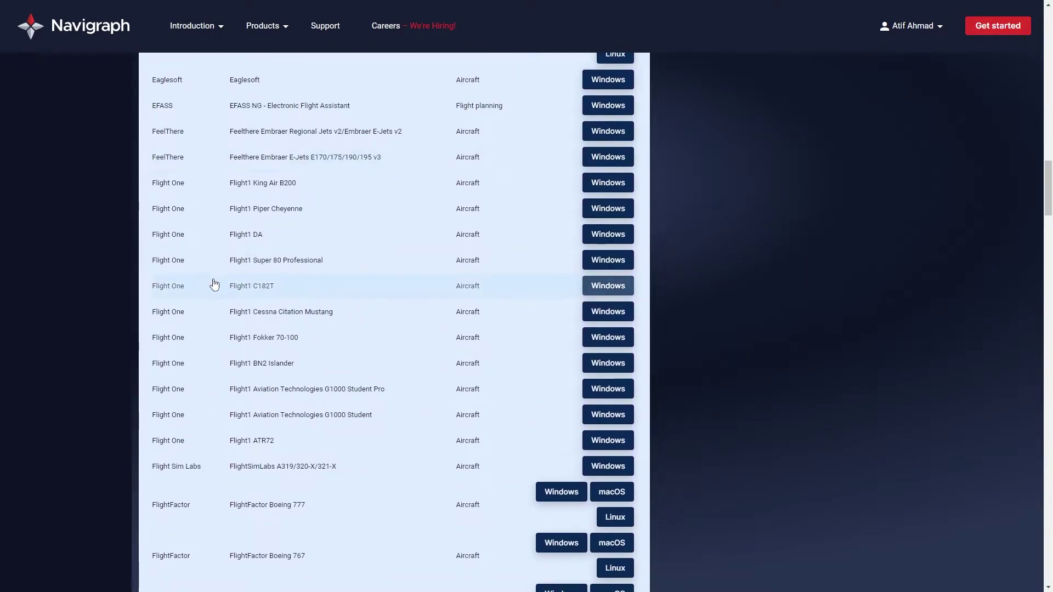
scroll(212, 287, "down", 4)
scroll(214, 284, "down", 4)
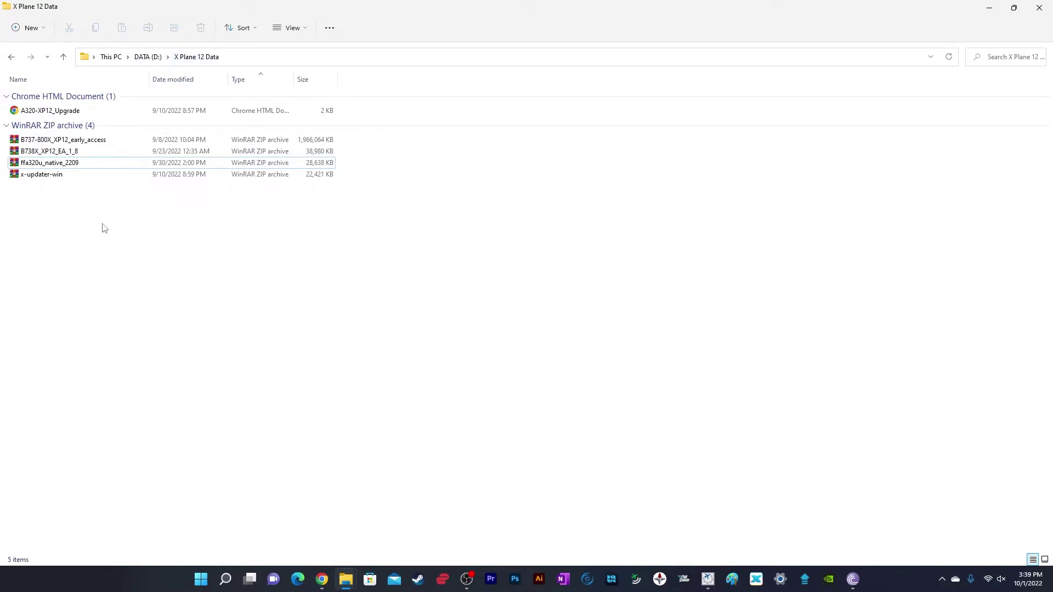
Extract ffa320u_native_2209 with WinRAR into its own folder and open that folder
left_click(70, 164)
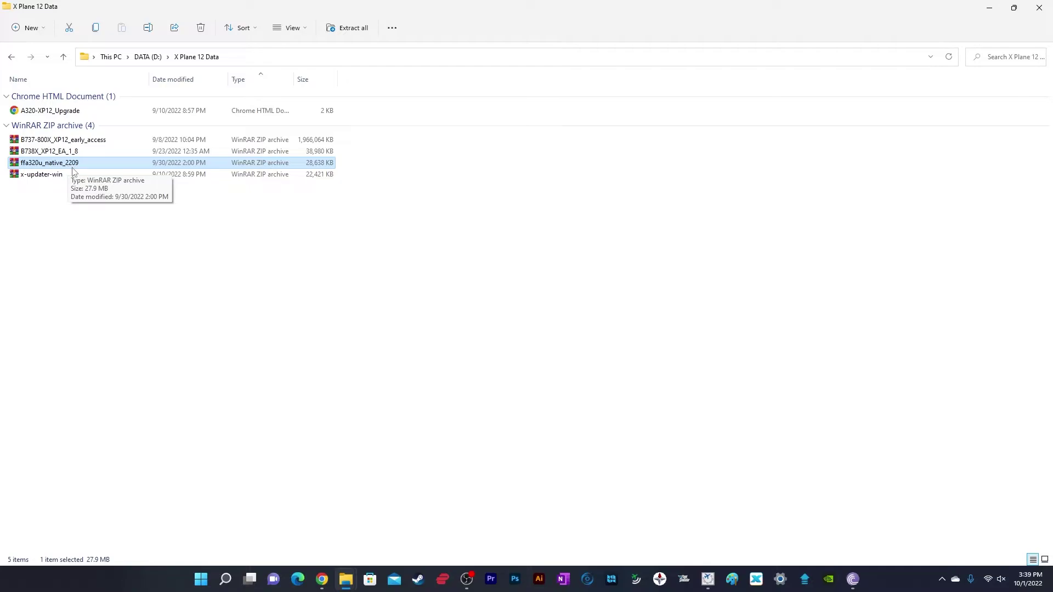
right_click(101, 165)
mouse_move(209, 331)
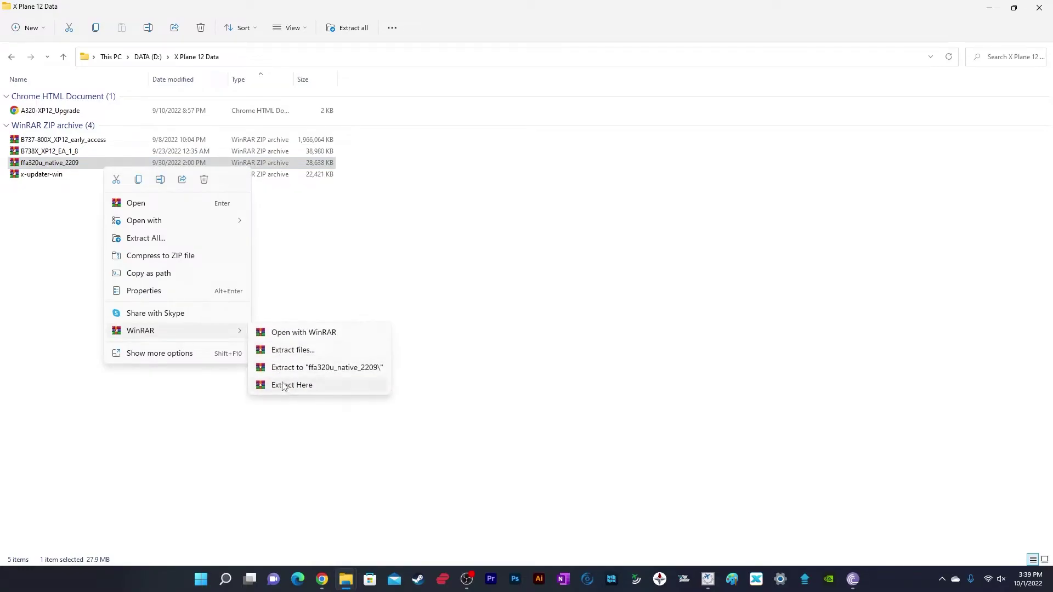
left_click(324, 369)
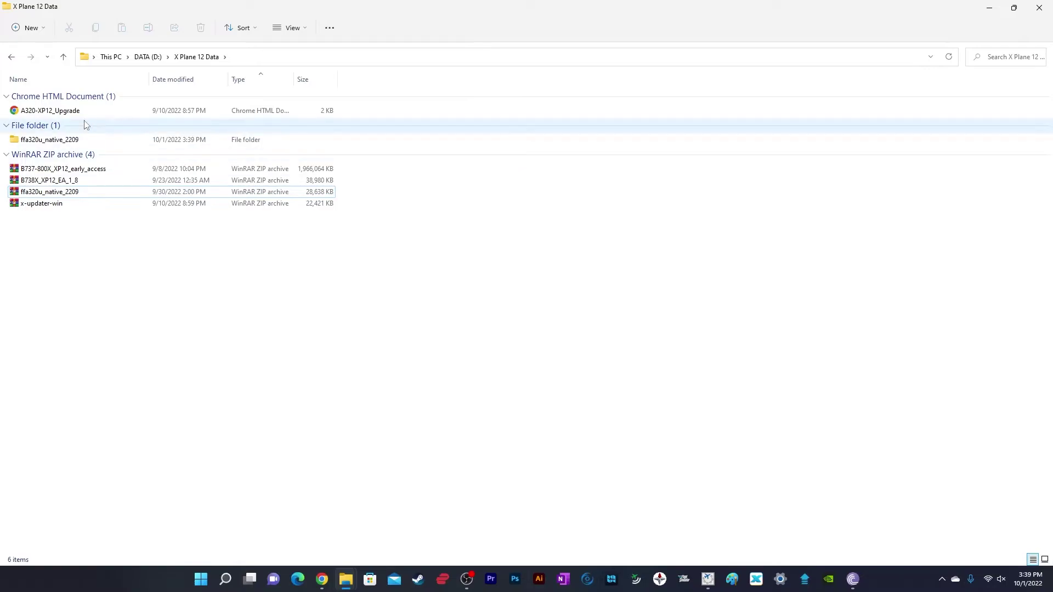
double_click(84, 141)
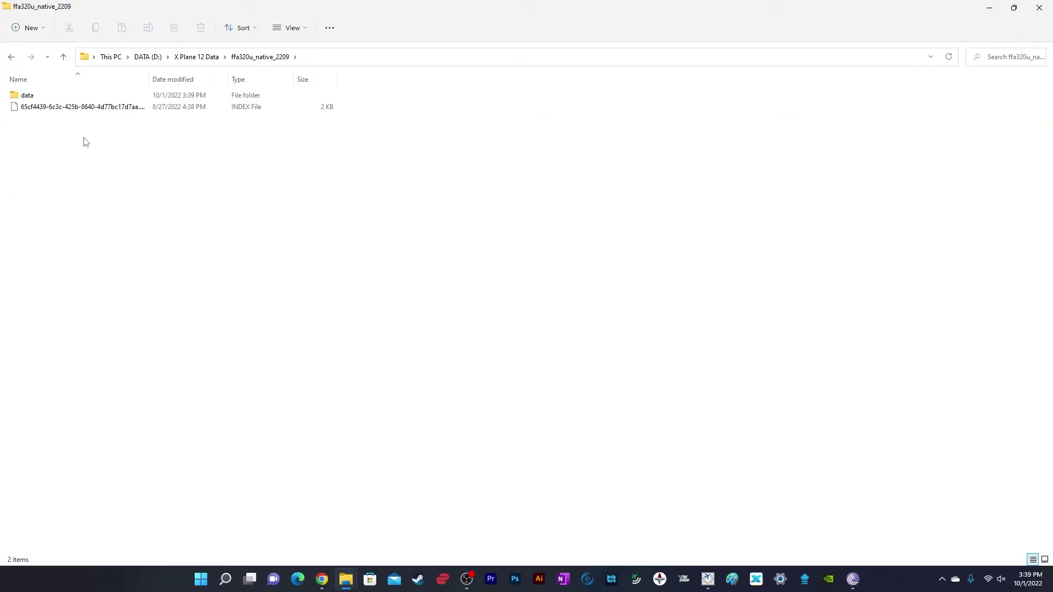
Open the extracted data folder, check its four navdata files, then switch to FlightFactor A320 ultimate\data
double_click(28, 96)
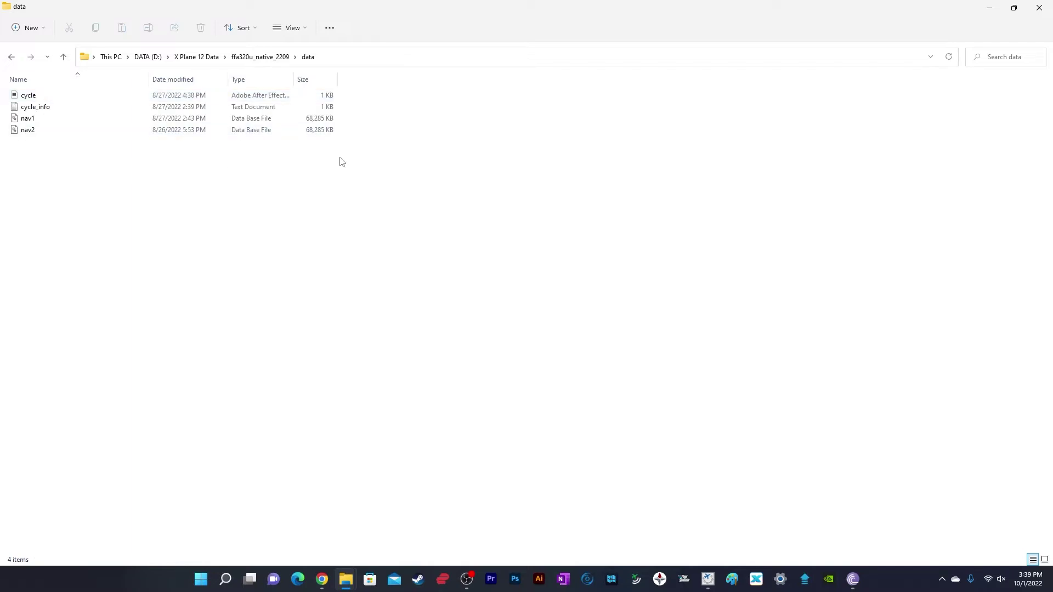
left_click_drag(347, 156, 3, 80)
left_click(159, 196)
key("alt+Tab")
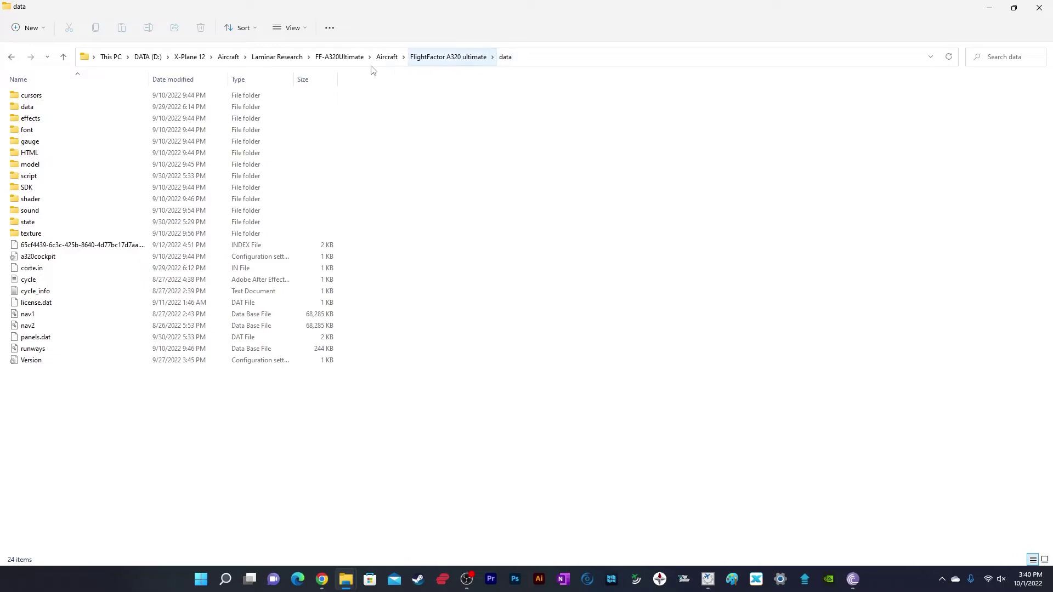
left_click(227, 57)
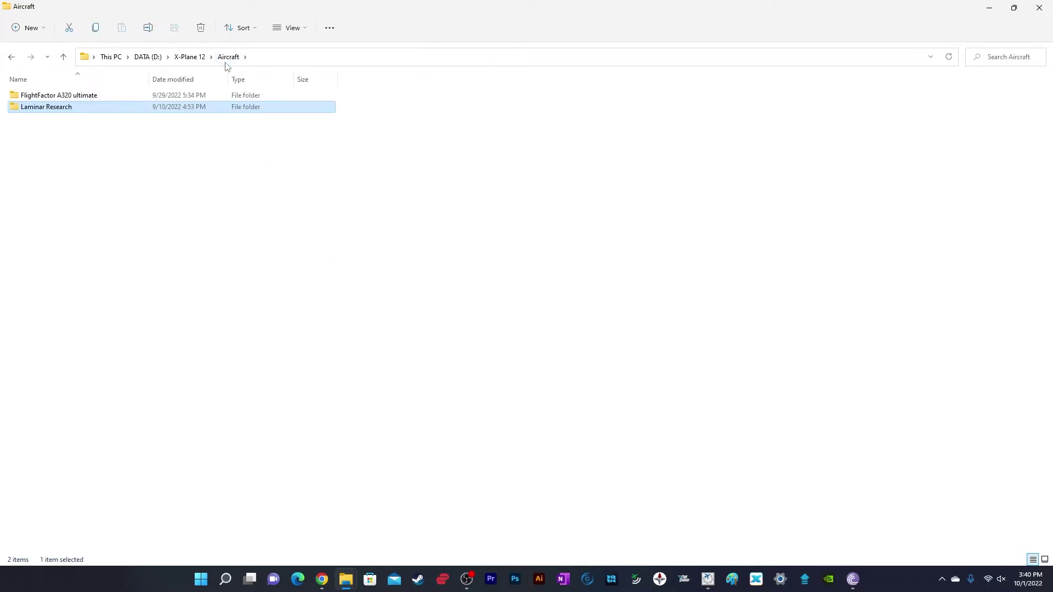
left_click(90, 96)
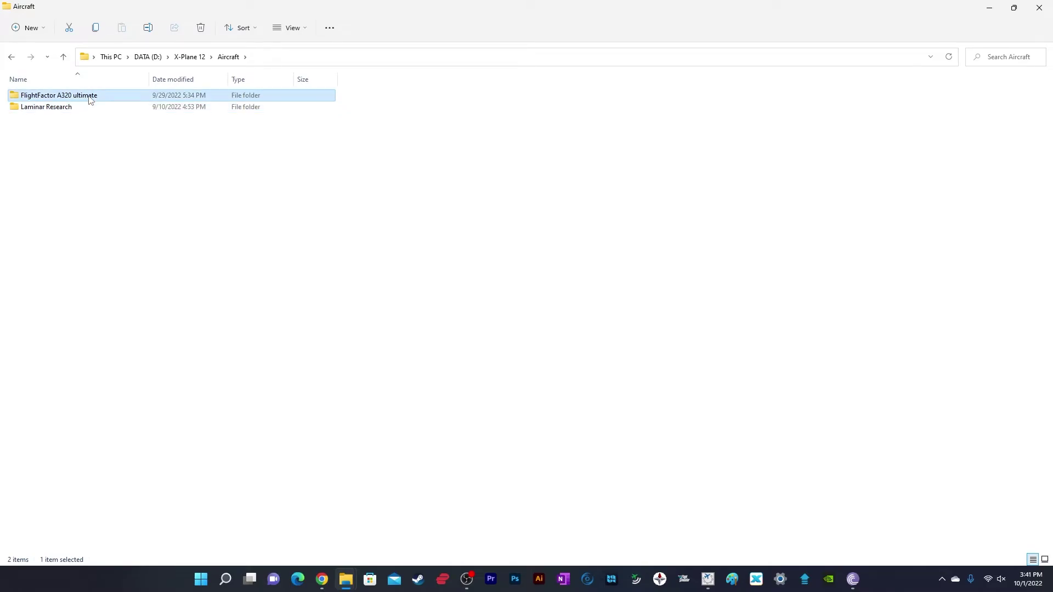
left_click(91, 108)
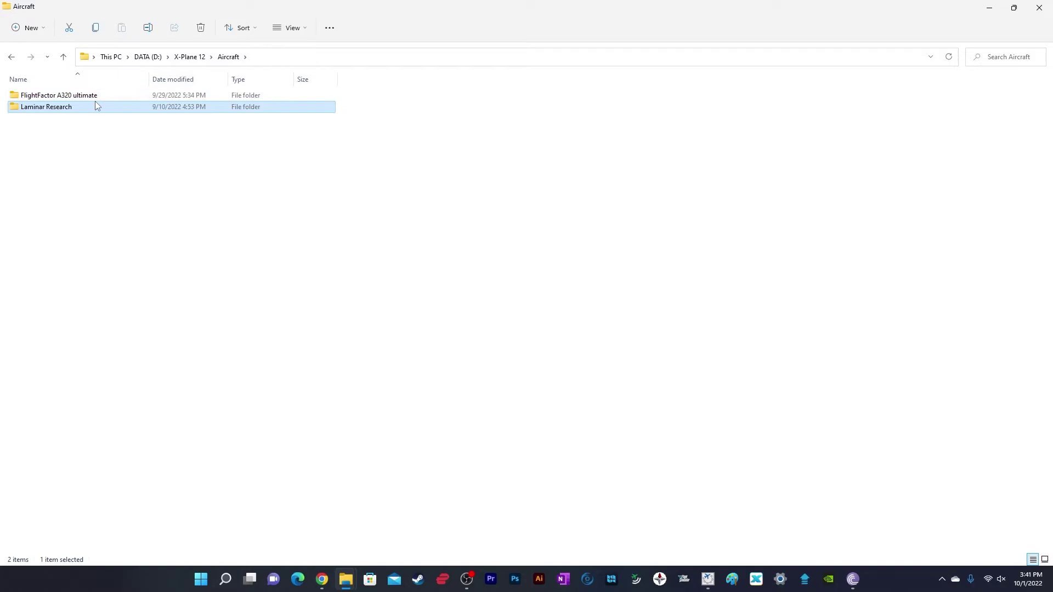
left_click(95, 100)
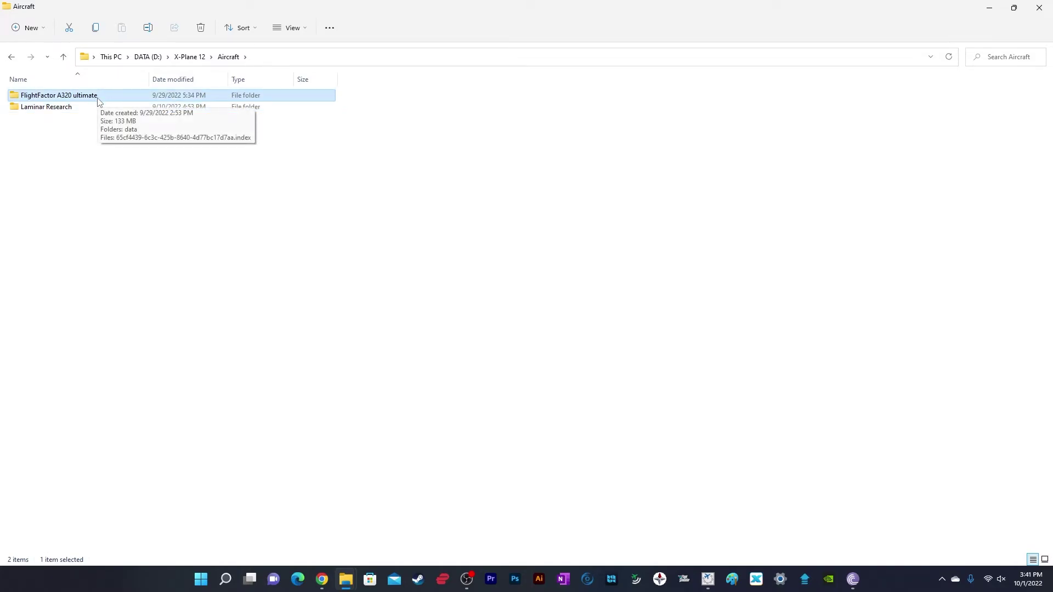
double_click(78, 110)
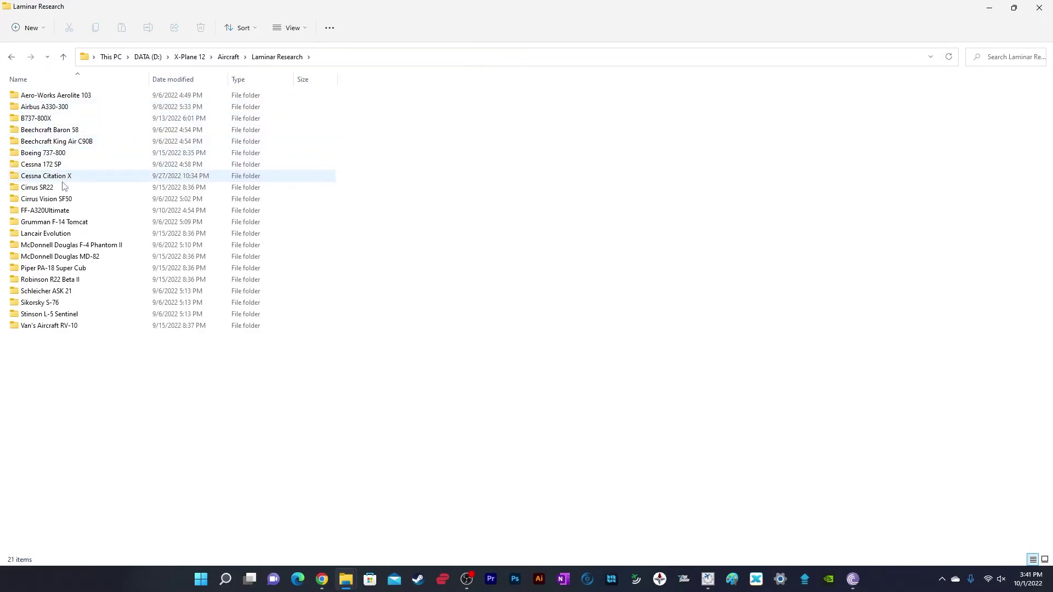
double_click(58, 213)
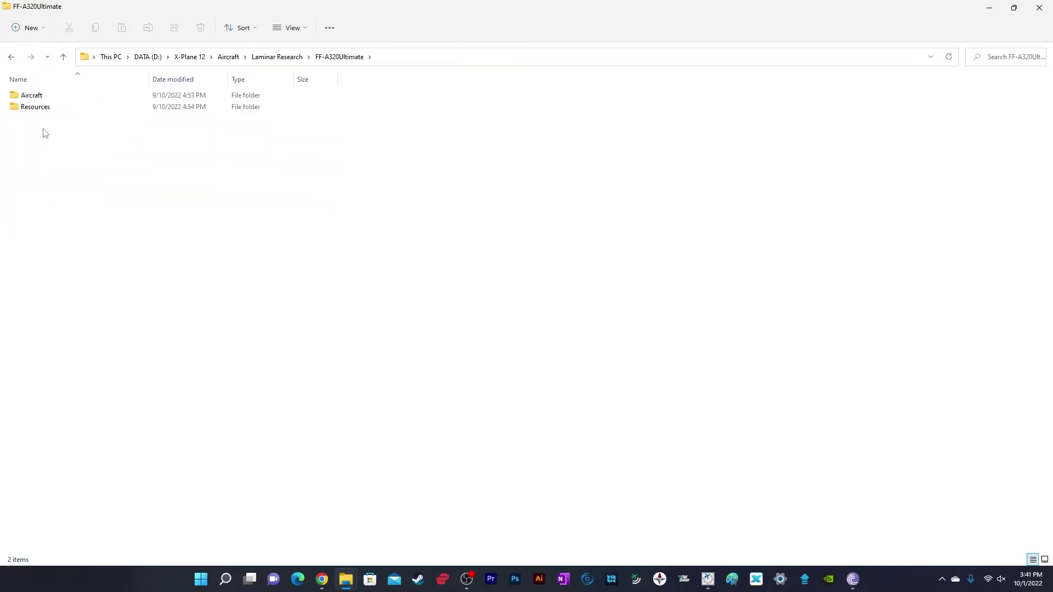
left_click(50, 96)
double_click(50, 96)
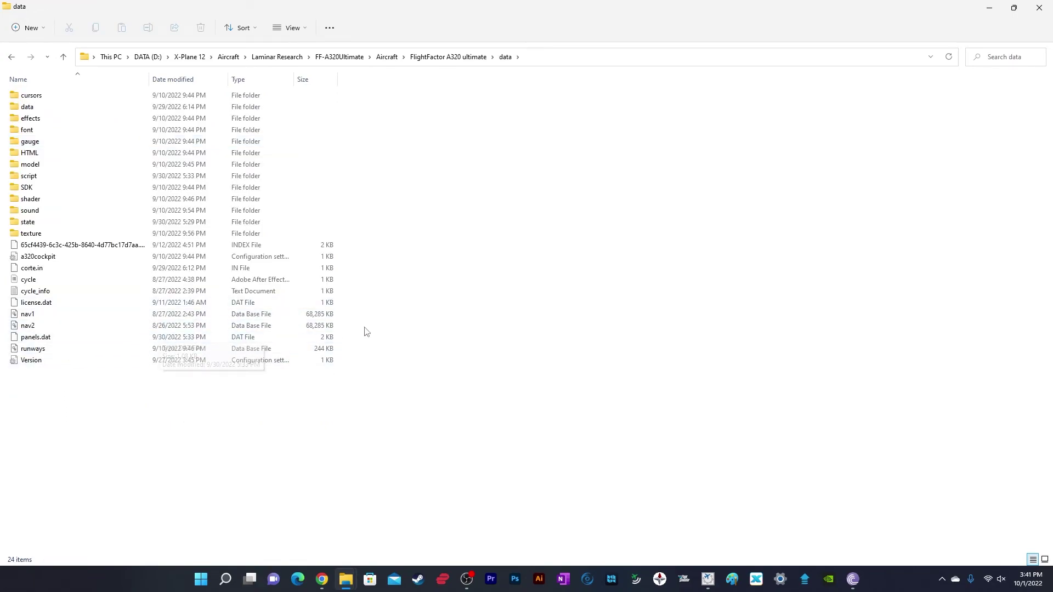
Check the existing nav1 and nav2 files, then copy the four new extracted navdata files
left_click_drag(365, 328, 29, 317)
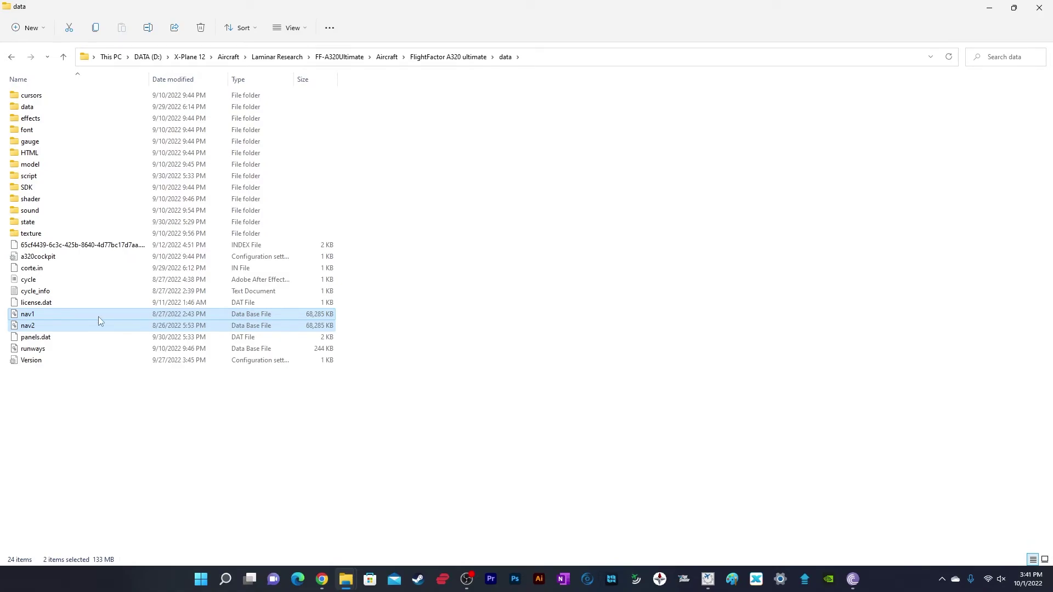
left_click(644, 309)
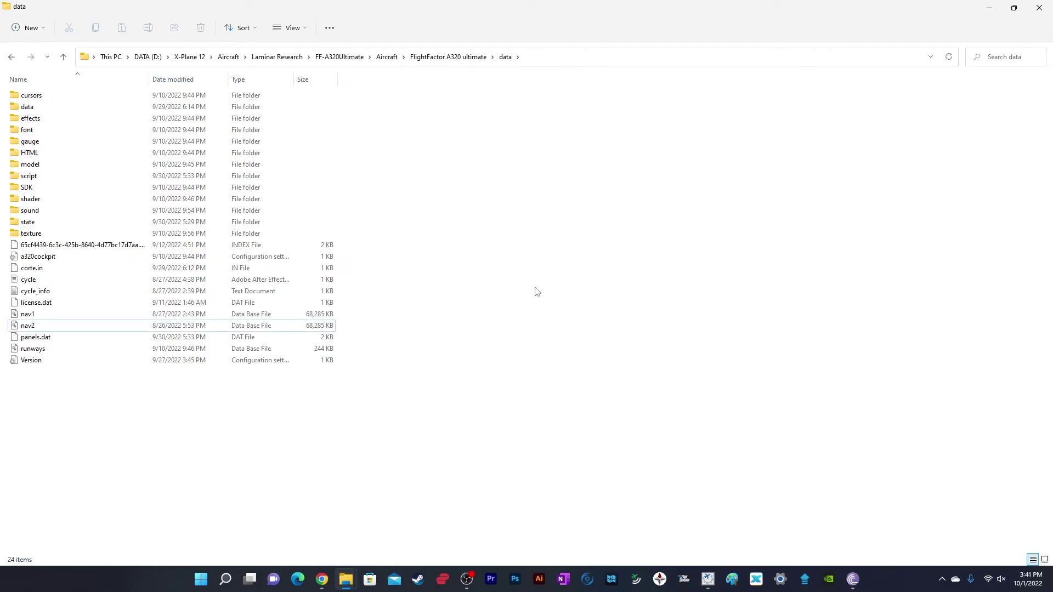
key("alt+Tab")
left_click_drag(337, 234, 2, 93)
key("ctrl+c")
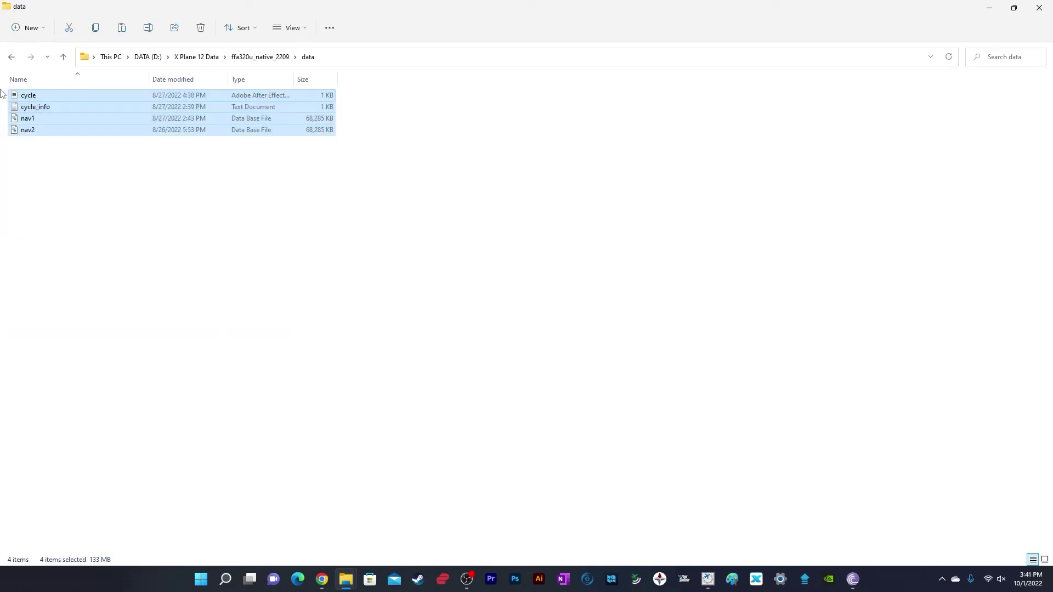
Paste the four navdata files into the aircraft data folder, replacing the old files
key("alt+Tab")
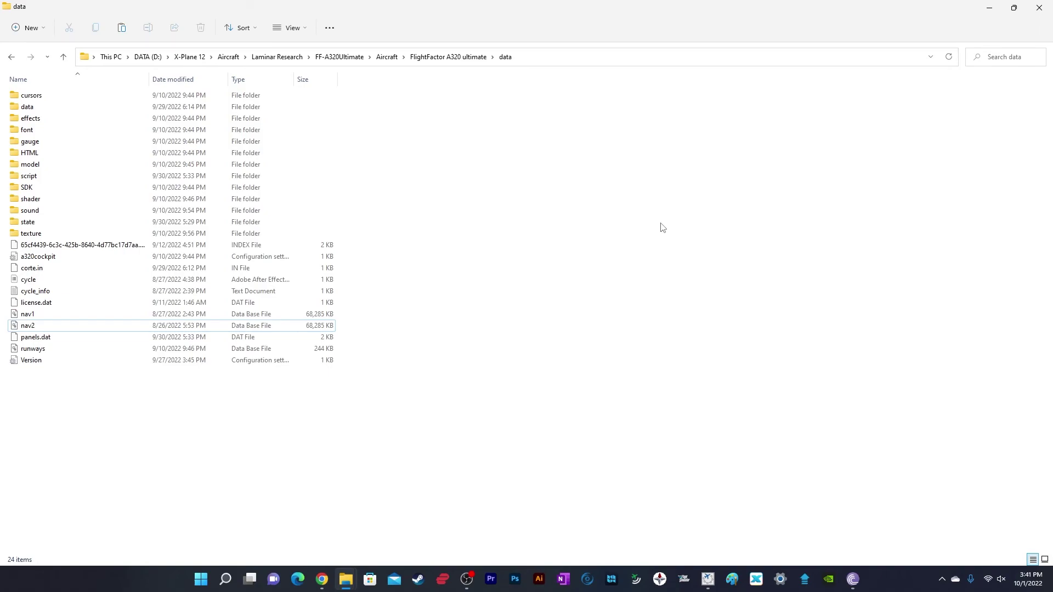
key("ctrl+v")
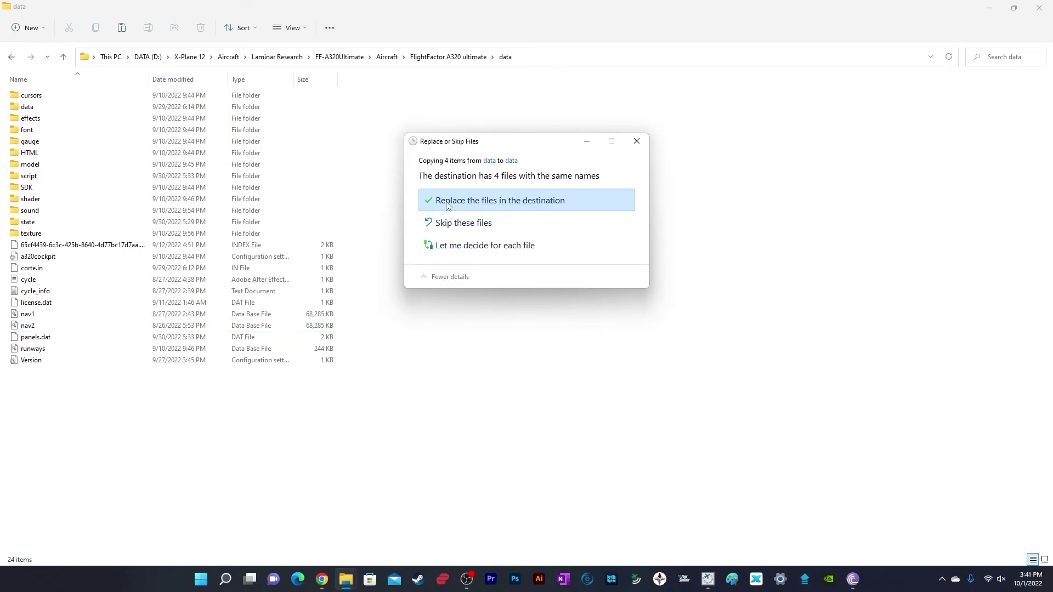
left_click(504, 202)
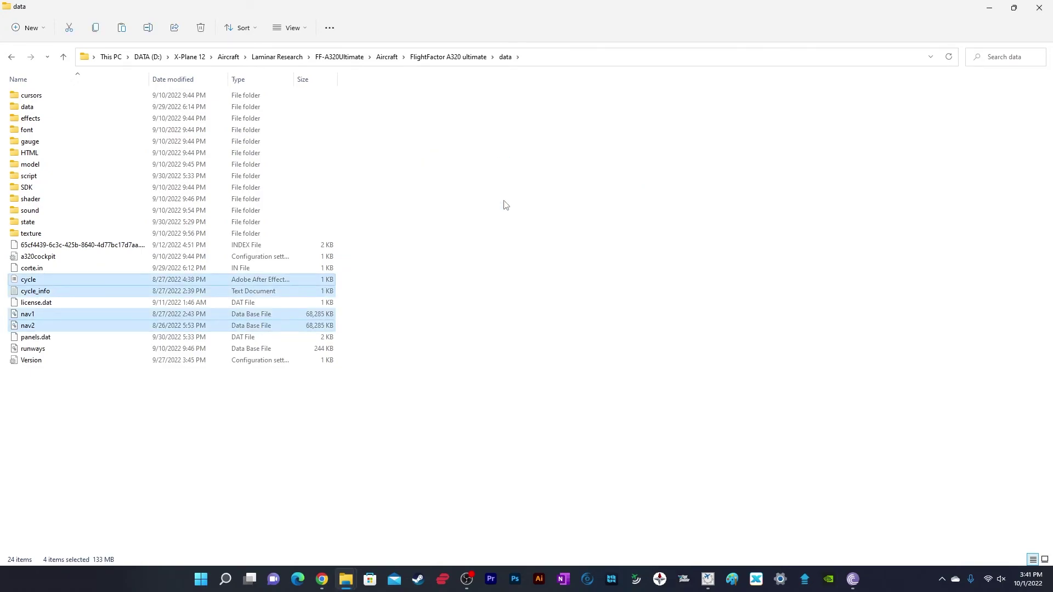
left_click(505, 203)
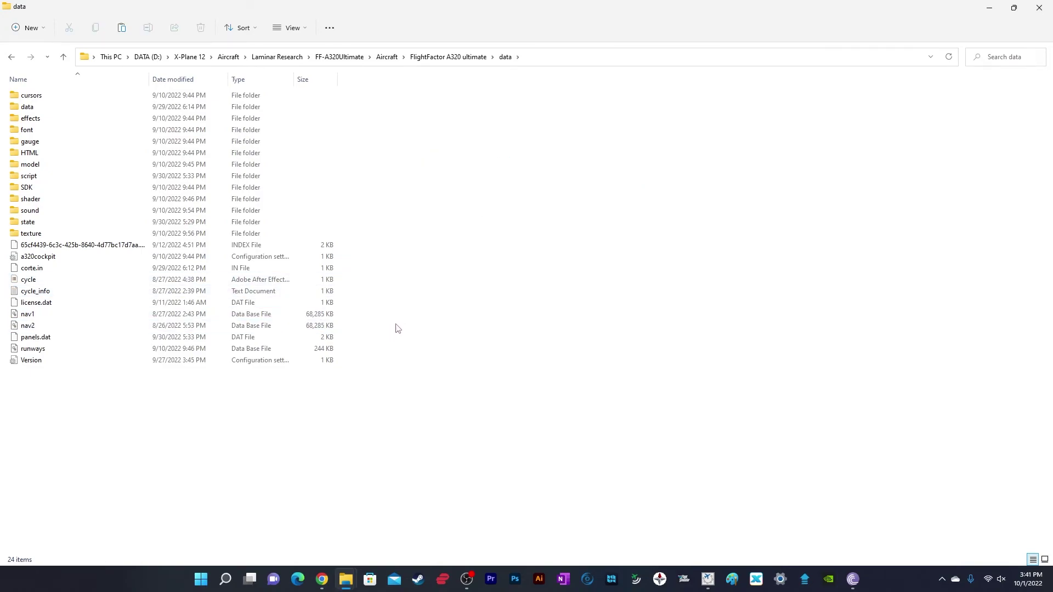
left_click_drag(394, 324, 199, 298)
left_click(666, 240)
Switch to X-Plane 12 to confirm the MCDU lists nav database 08SEP-06OCT, JEP220901
left_click(757, 579)
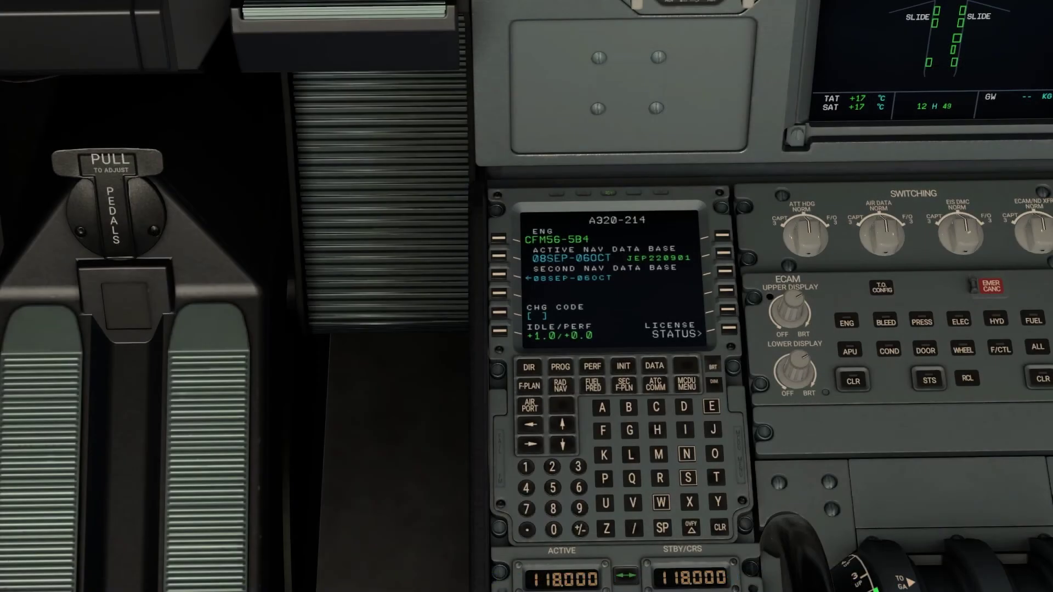